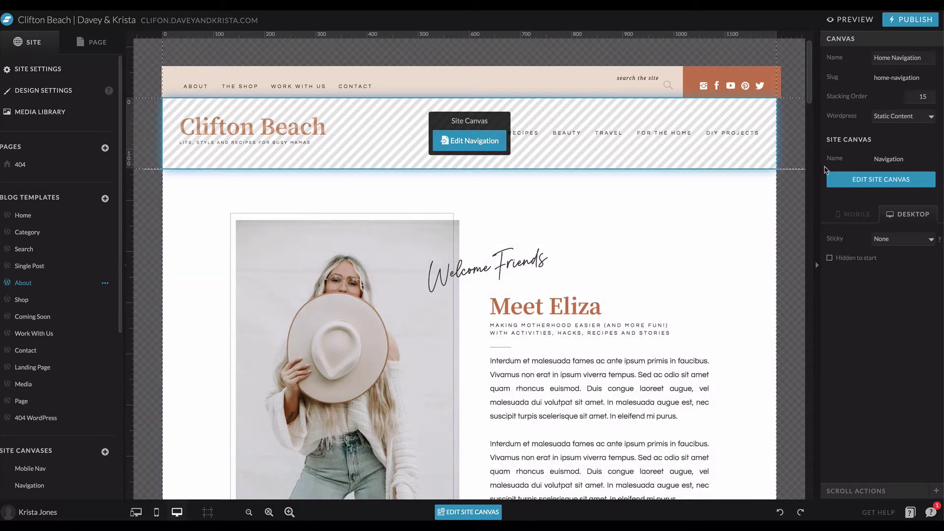
Step: Check the text tags of the Meet Eliza heading, subtitle and body paragraph, leaving h1 unchanged
click(754, 206)
scroll(755, 207, down, 1)
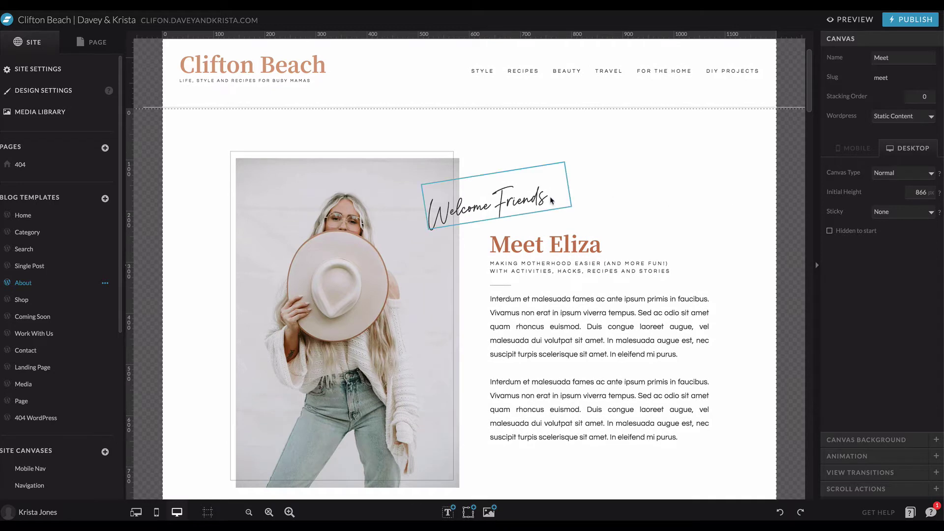
click(549, 248)
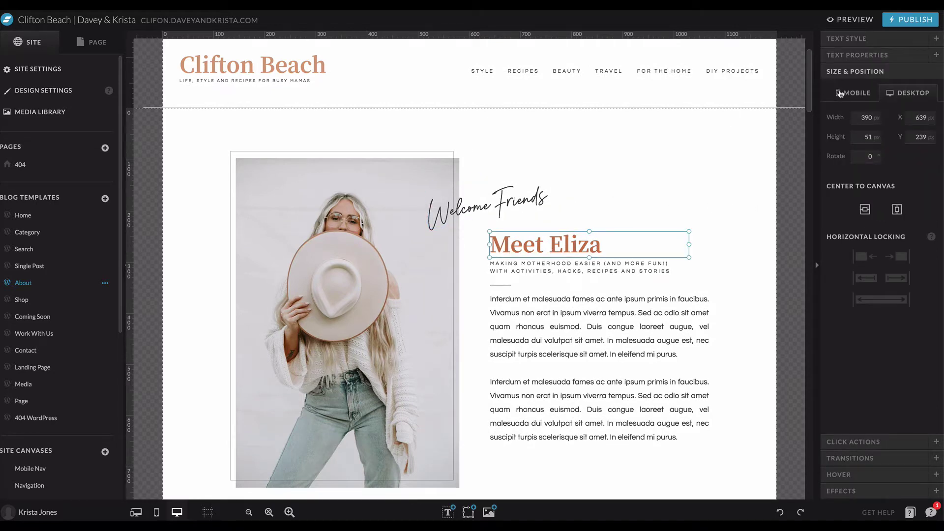
click(870, 61)
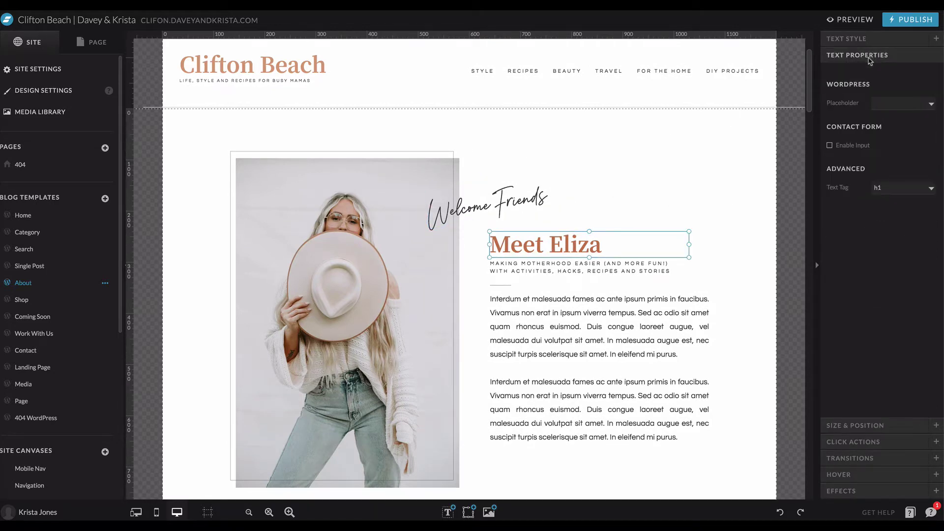
click(892, 190)
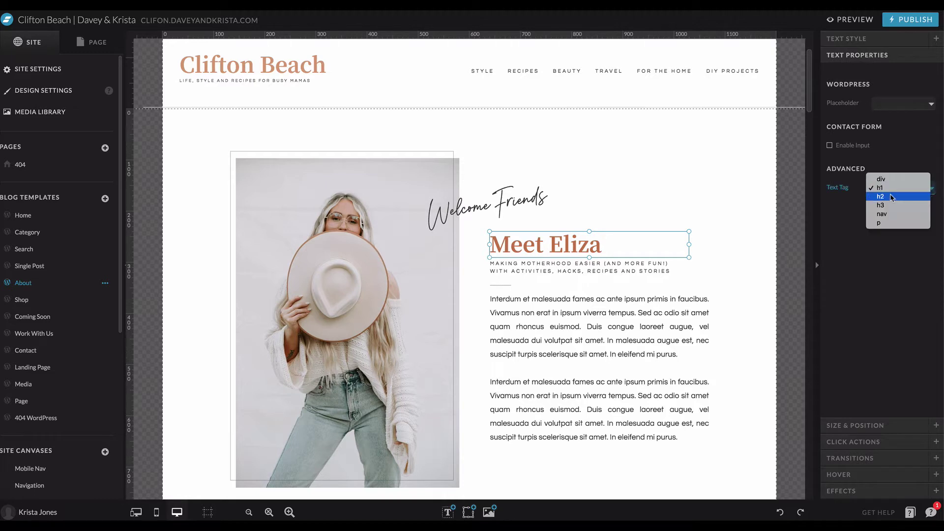
click(893, 223)
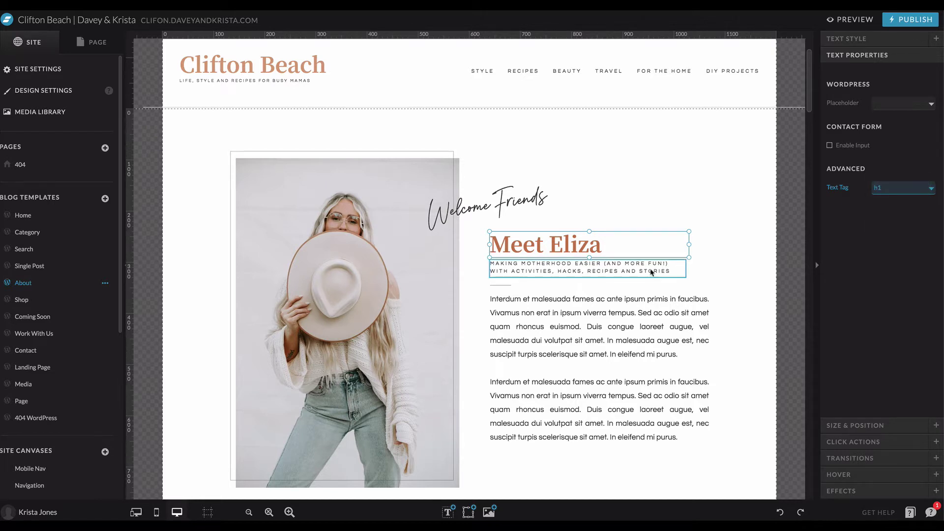
click(655, 302)
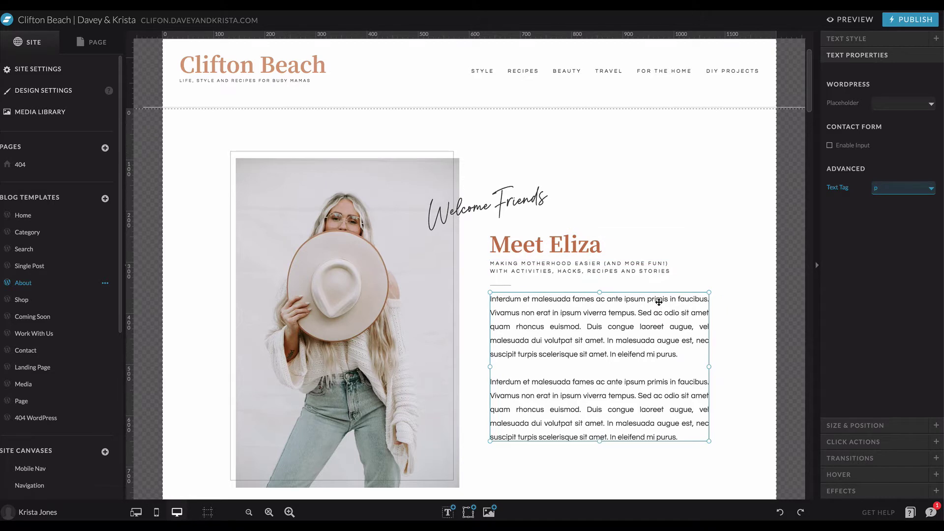
click(589, 247)
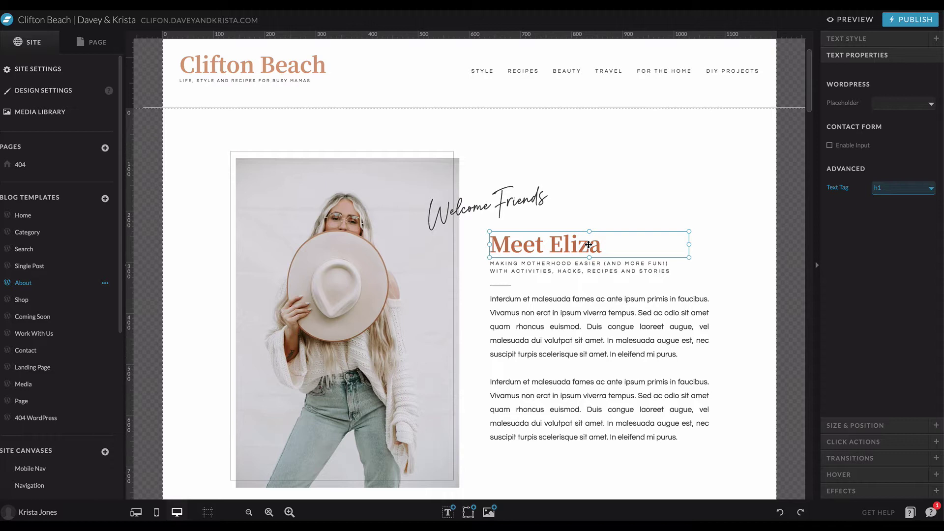
click(601, 269)
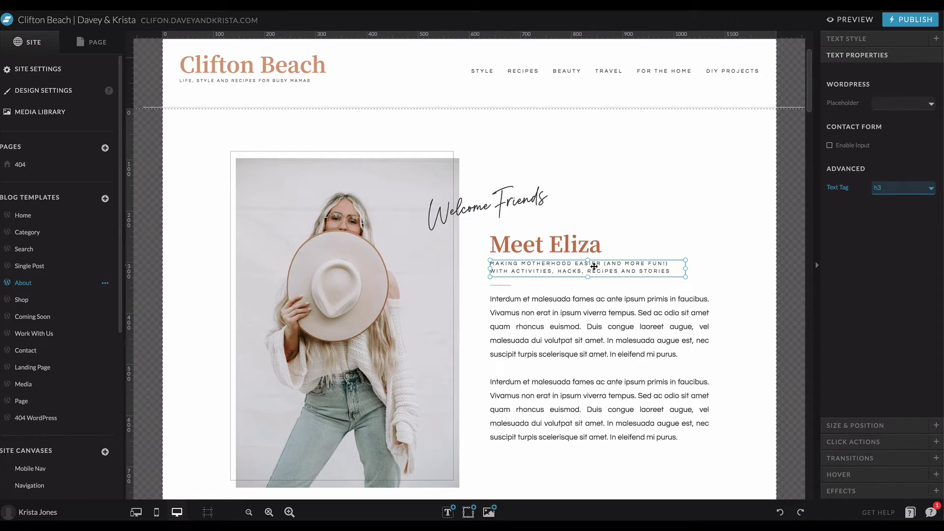
Step: Check the tags of The Girl Behind the Blog heading, GET TO KNOW, MY MORNING CUP OF JOE and body texts
scroll(600, 272, down, 10)
scroll(596, 271, down, 7)
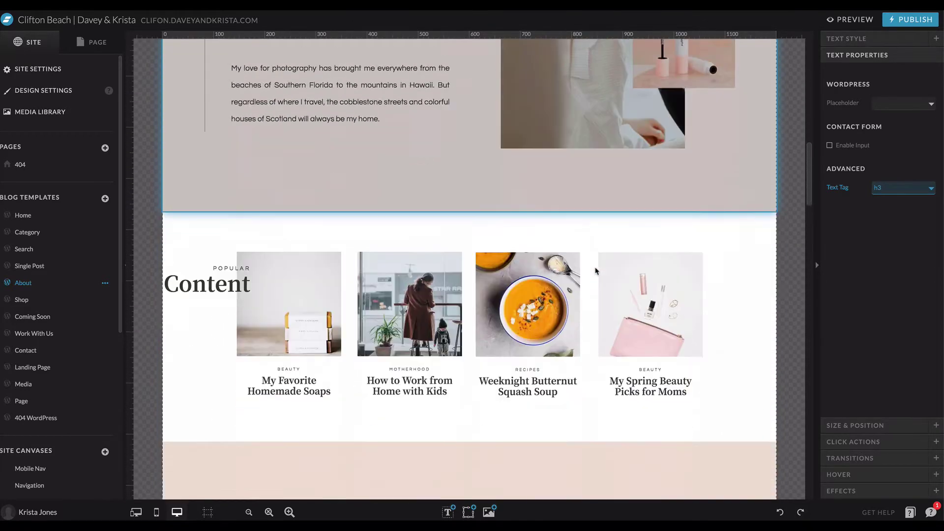
click(188, 207)
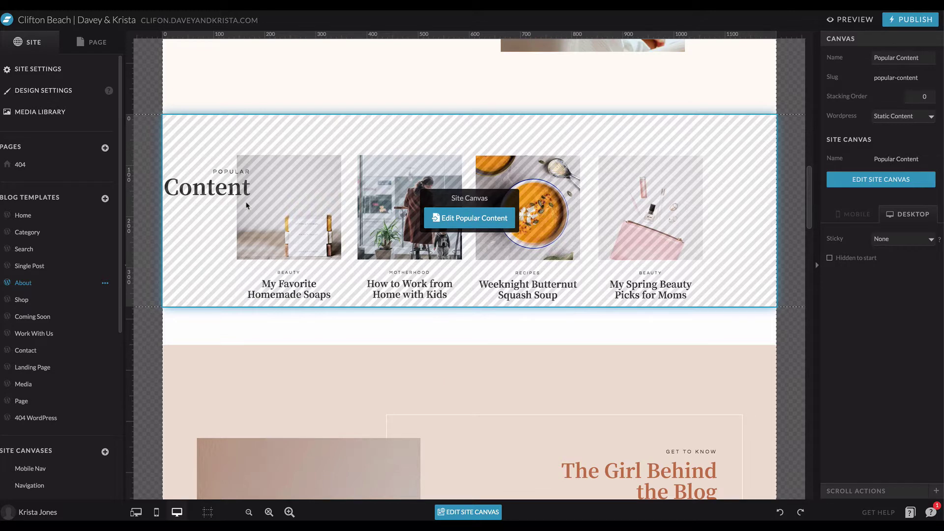
scroll(259, 212, down, 3)
click(690, 350)
click(690, 348)
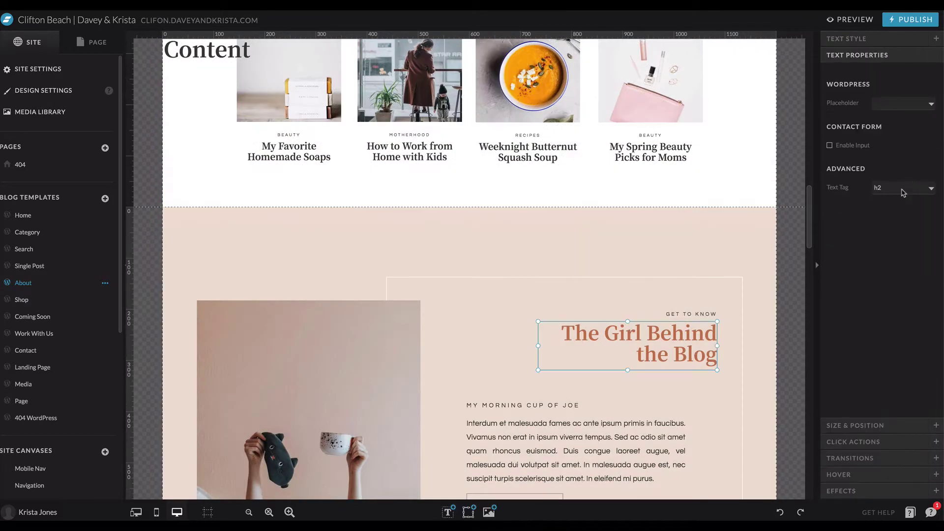
click(703, 314)
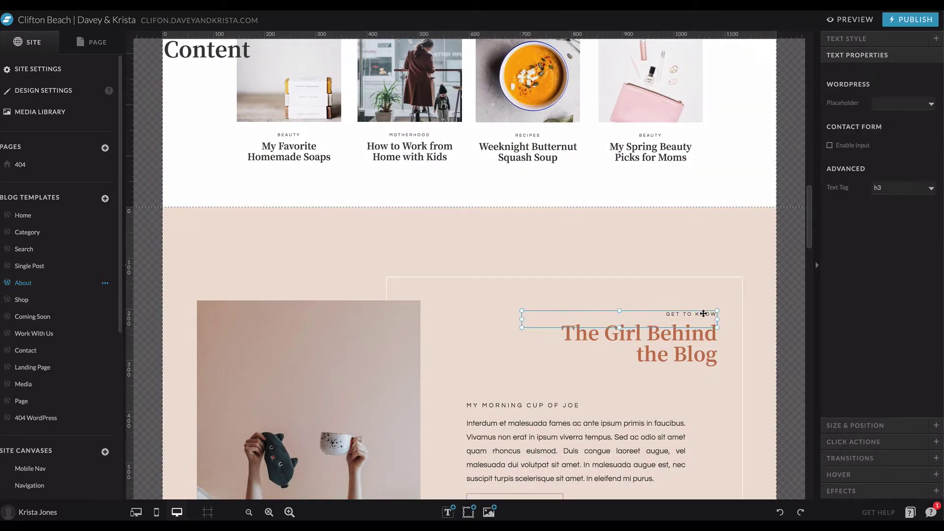
click(564, 406)
scroll(661, 339, down, 2)
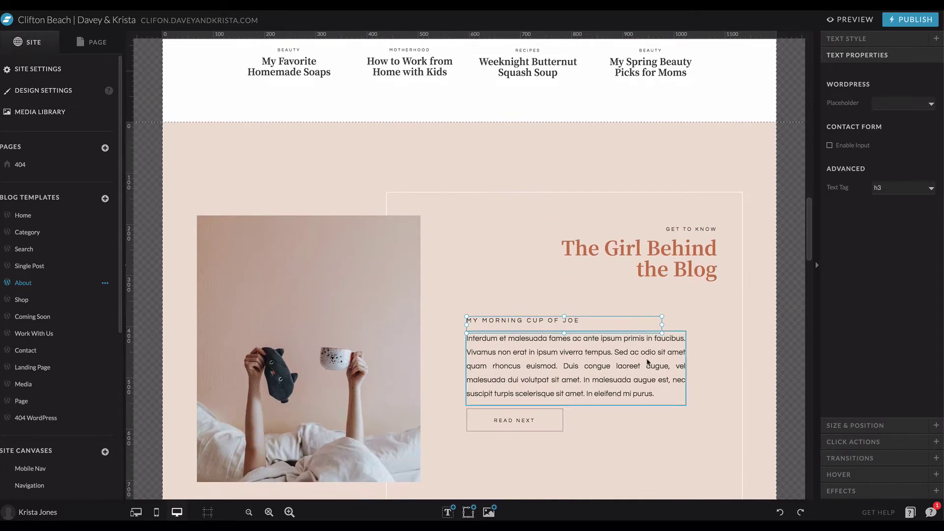
click(647, 360)
Step: Scroll back up and edit the Navigation site canvas on the header
scroll(611, 401, up, 10)
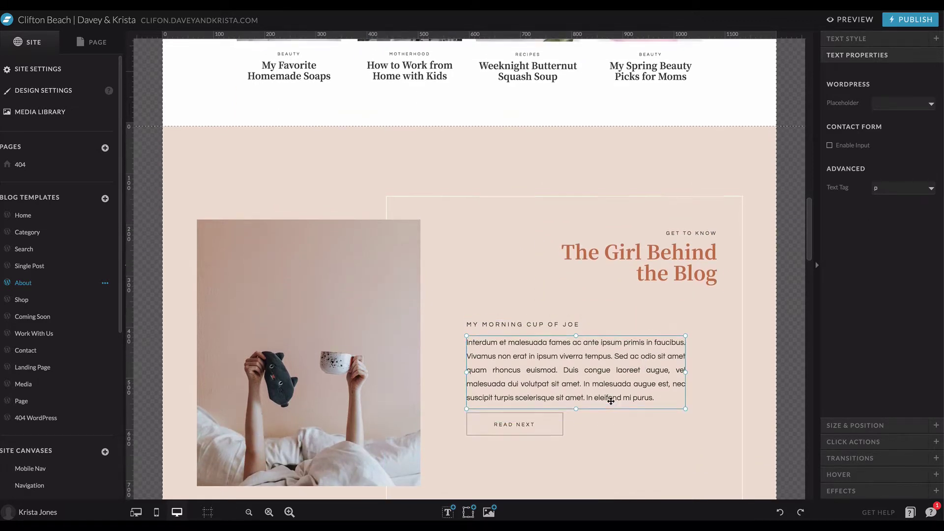
scroll(611, 401, up, 5)
click(467, 140)
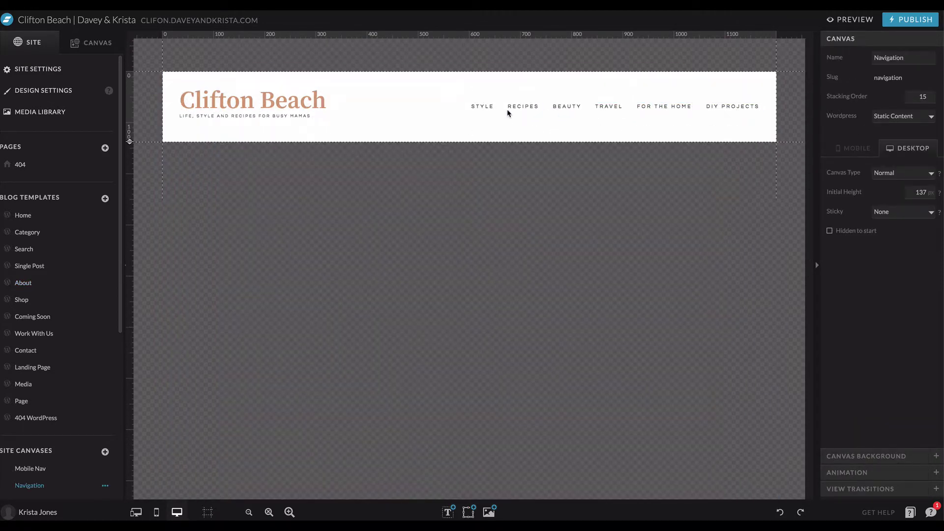
Step: Check the STYLE menu item's tag, then switch to the Home blog template
click(482, 106)
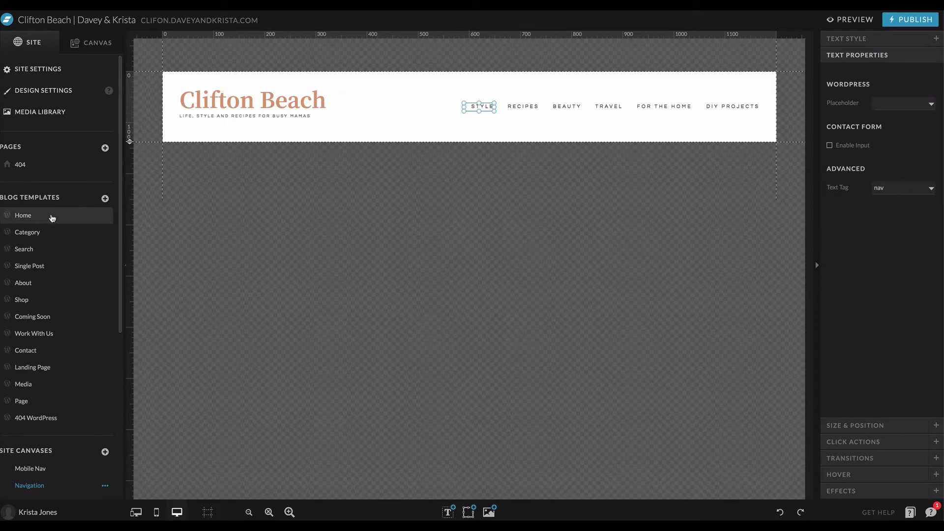
click(23, 283)
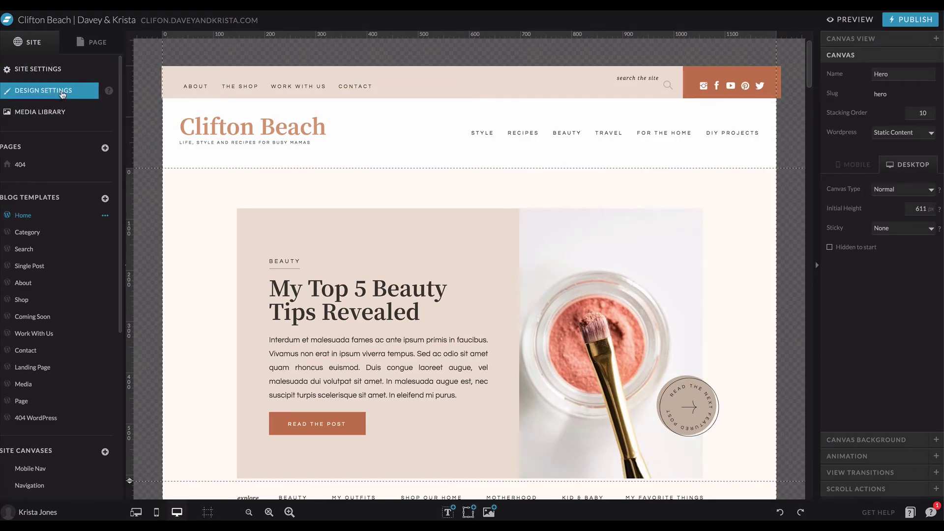
Step: Open Design Settings from the left panel
click(63, 93)
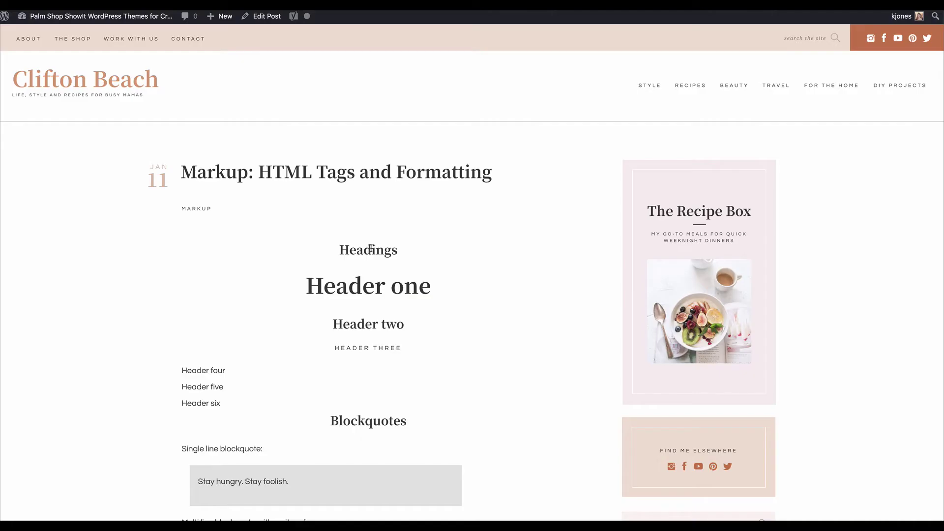
Step: Inspect the word Headings on the live post in Chrome's developer tools
double_click(375, 251)
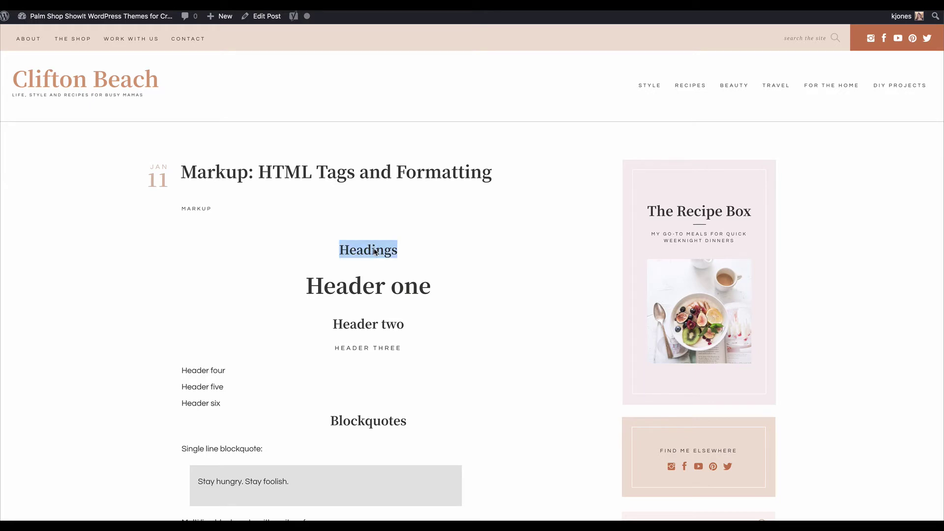
right_click(374, 251)
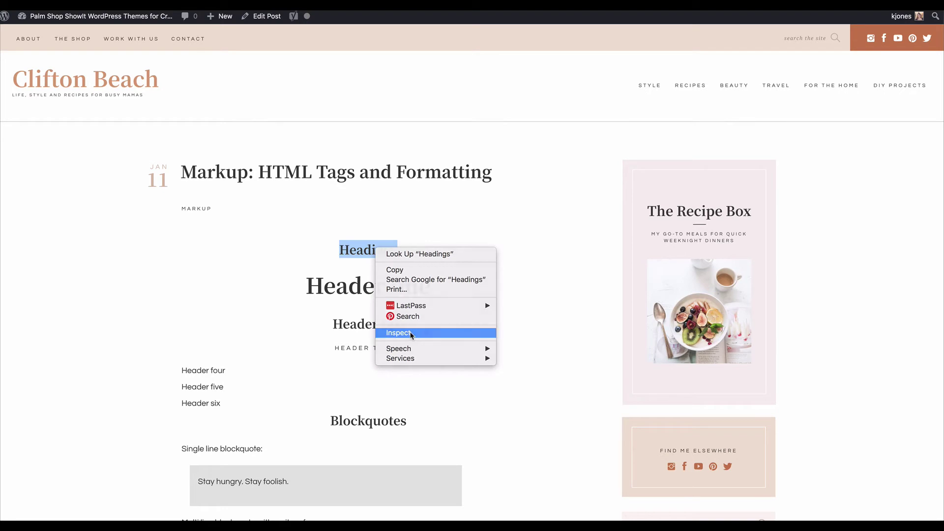
click(411, 335)
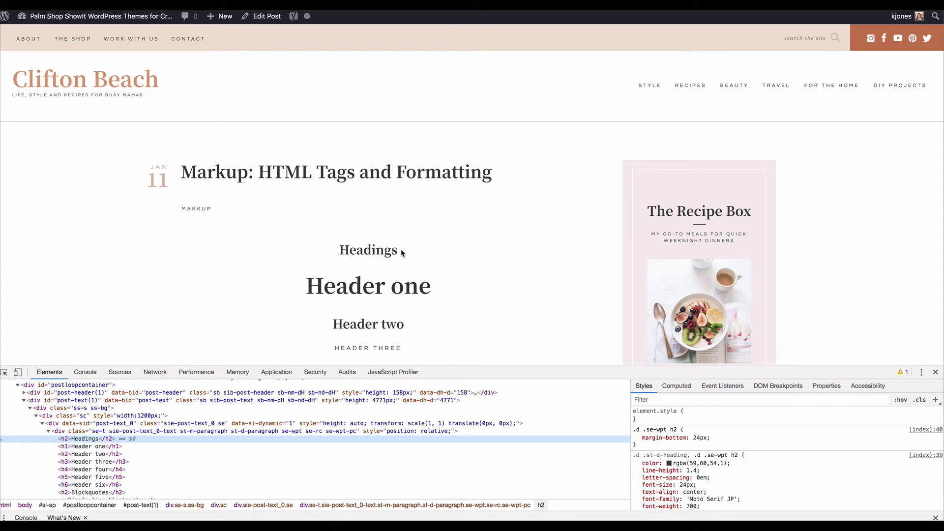
Step: Add font-size: 52px to the .d .se-wpt h2 rule in the Styles pane
click(665, 445)
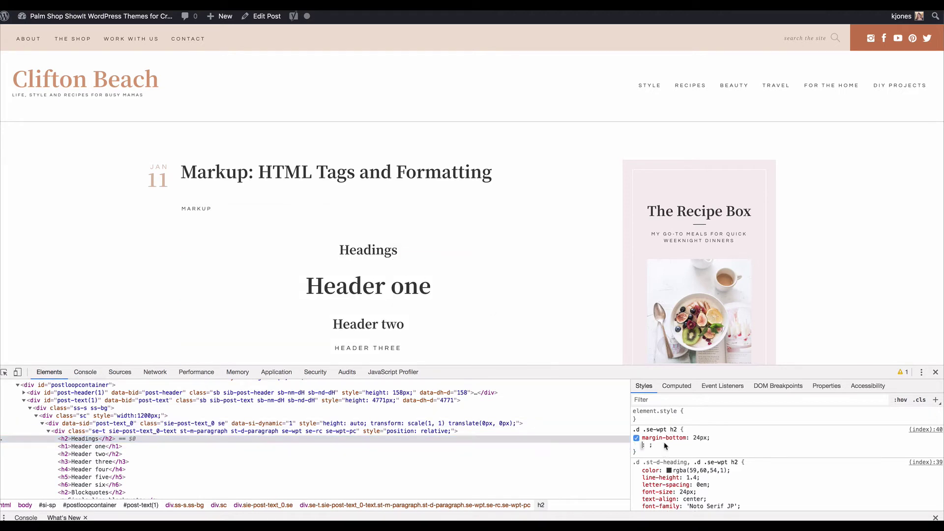
click(635, 429)
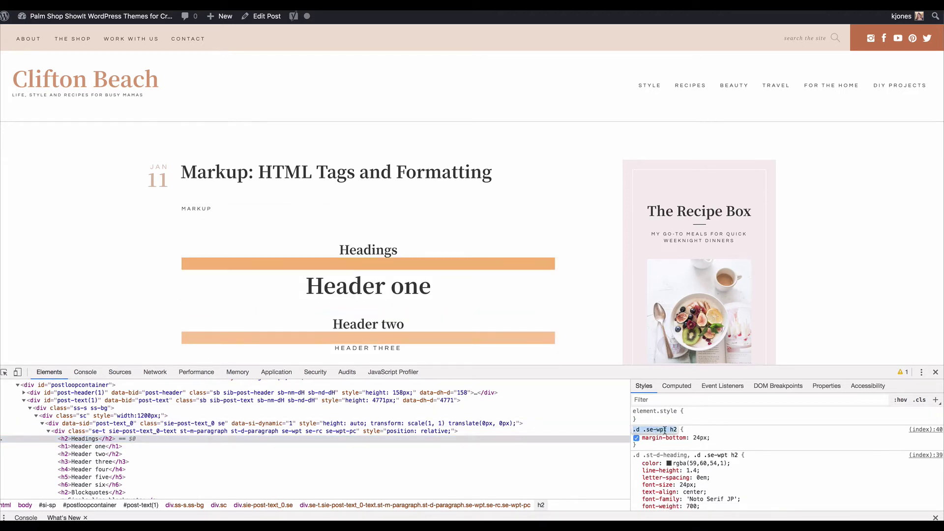
click(650, 444)
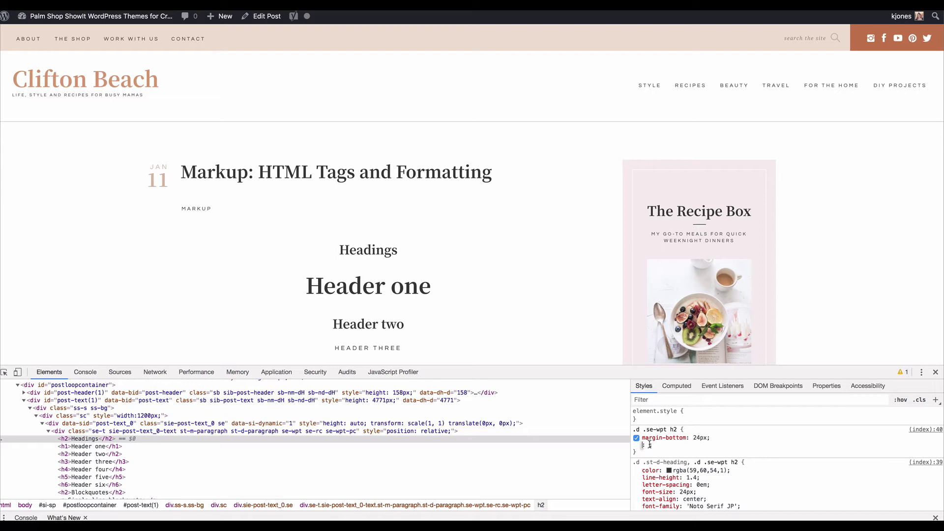
key(Tab)
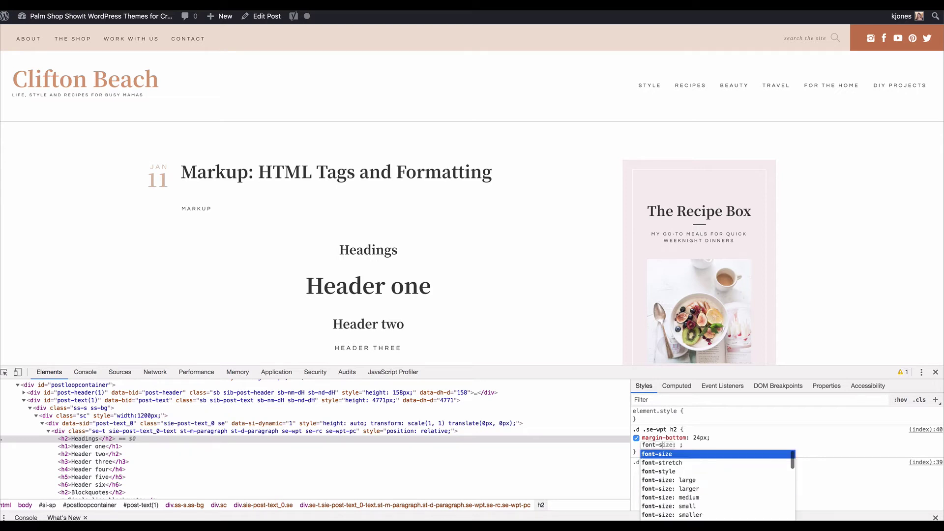
text(52px)
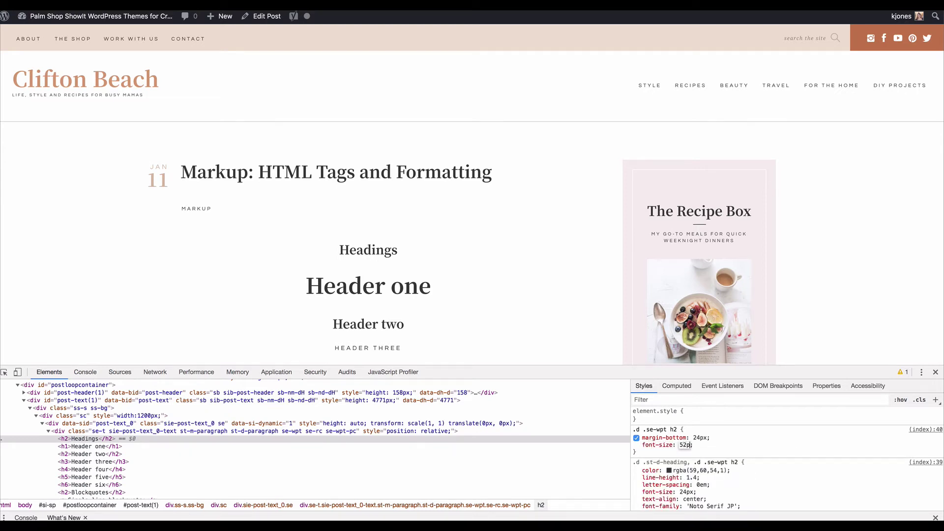
key(Return)
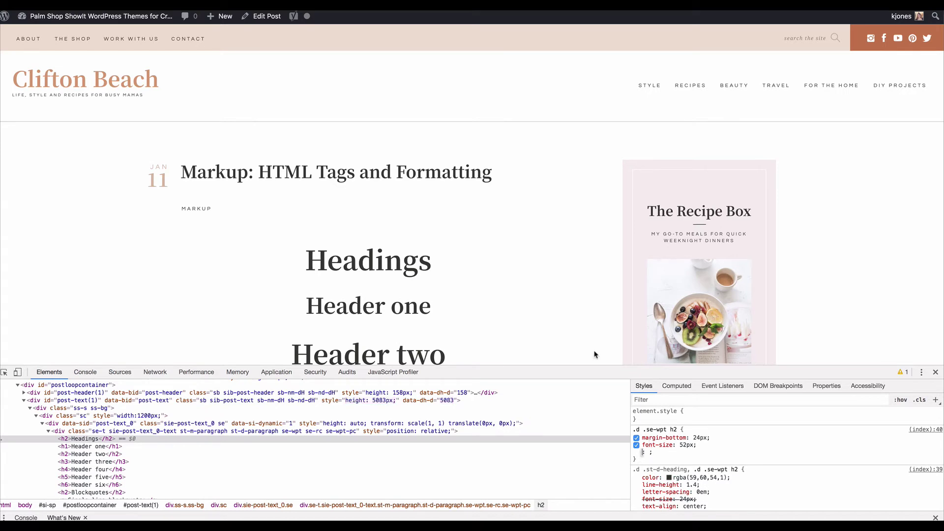
scroll(512, 261, down, 2)
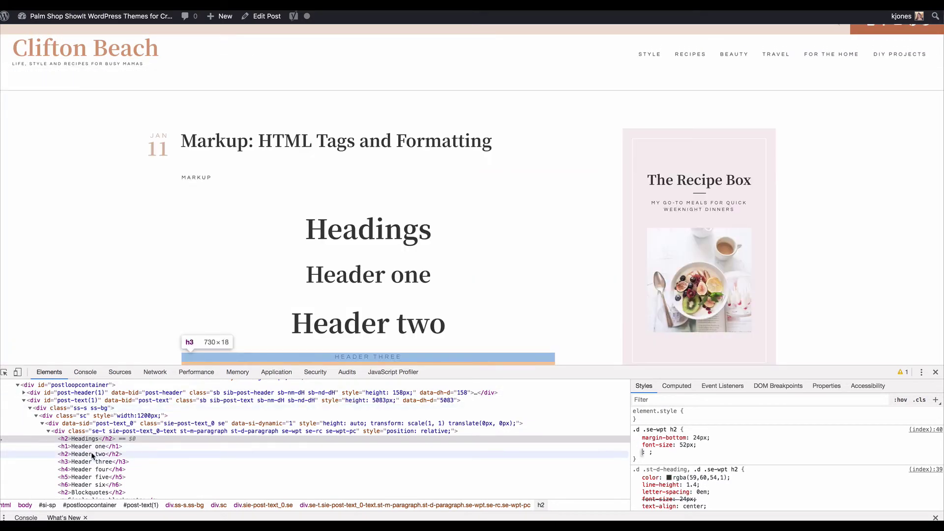
click(373, 274)
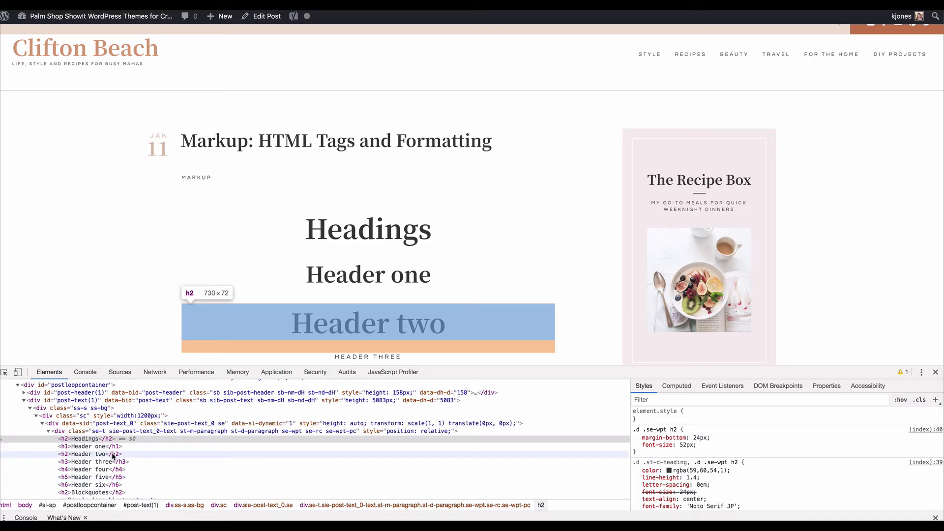
Step: Return to the Headings element and select the whole .d .se-wpt h2 rule for copying
click(113, 455)
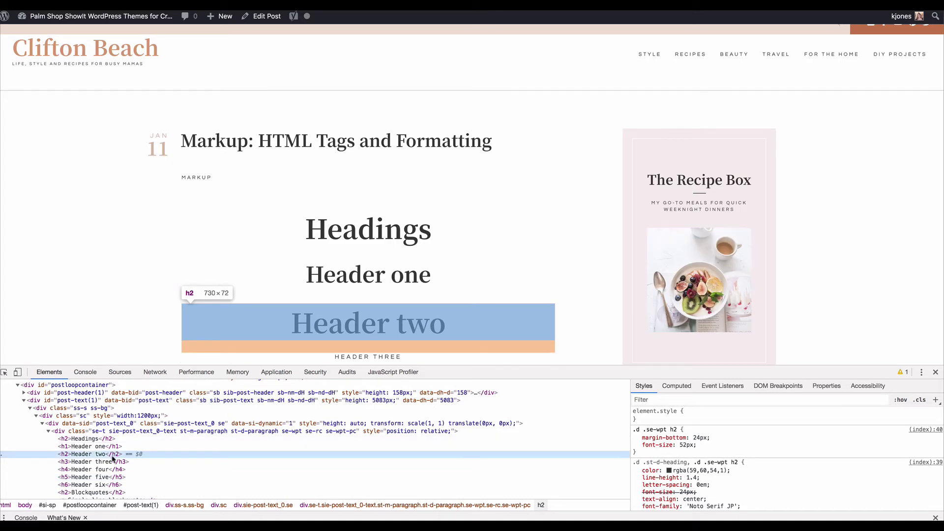
click(94, 438)
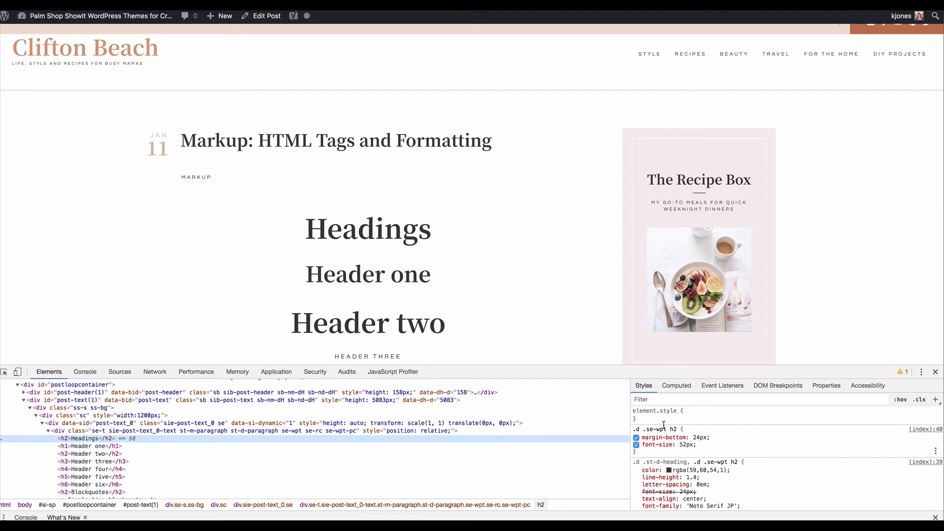
click(634, 429)
drag(636, 444, 635, 451)
key(ctrl+c)
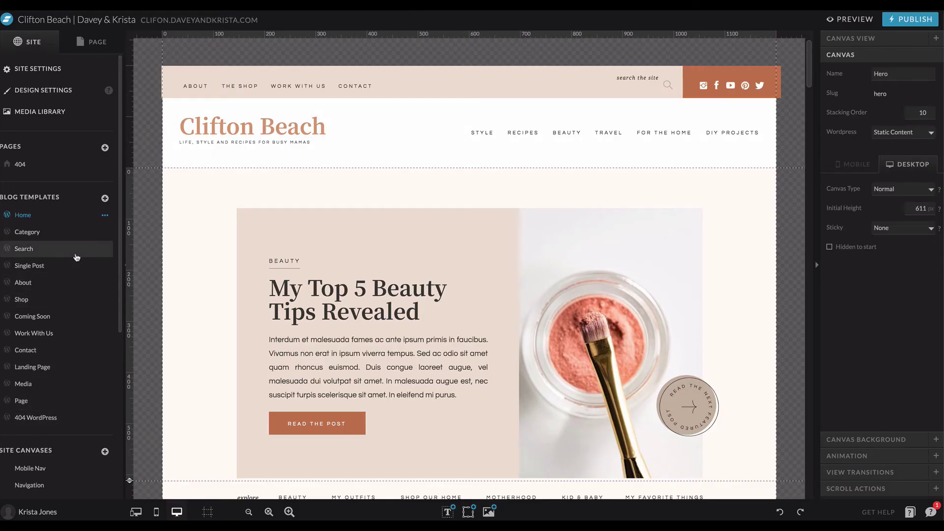
Step: Open the Single Post template's custom CSS under Advanced Settings
click(128, 147)
click(96, 43)
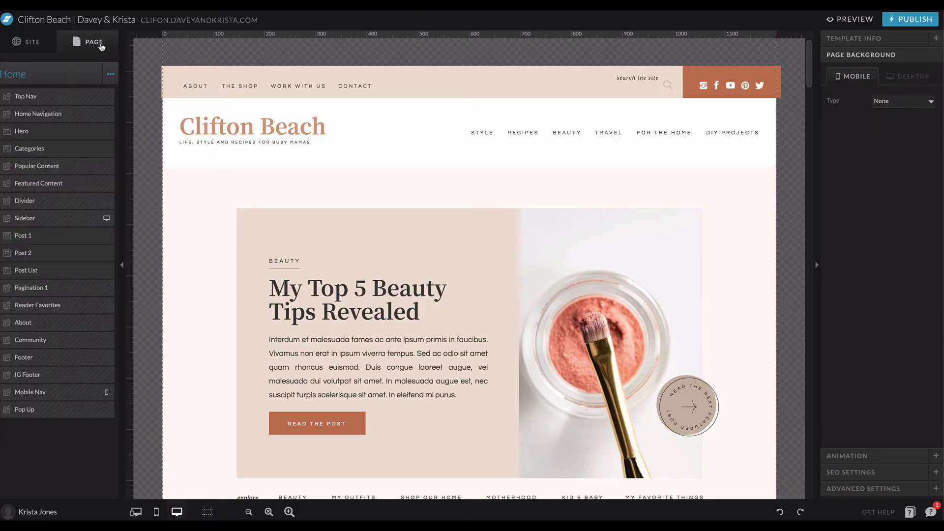
click(30, 74)
click(49, 140)
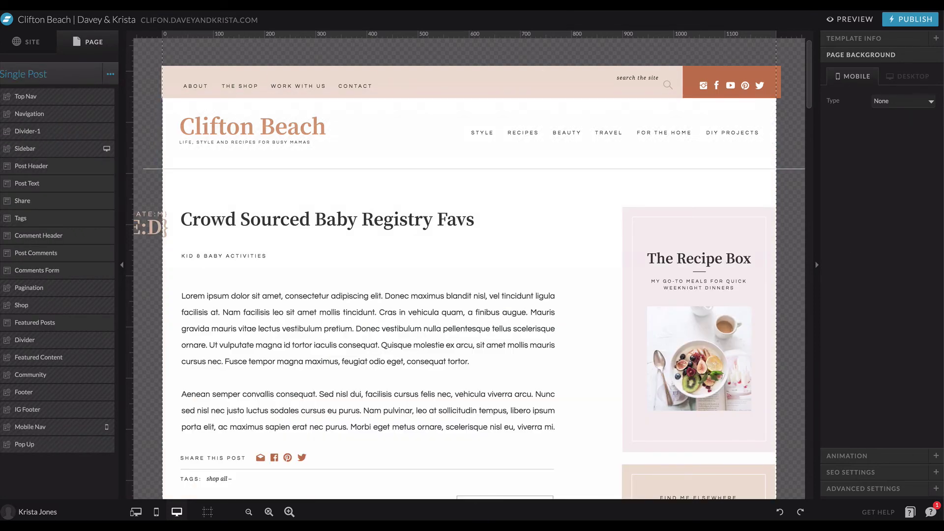
click(863, 489)
click(870, 200)
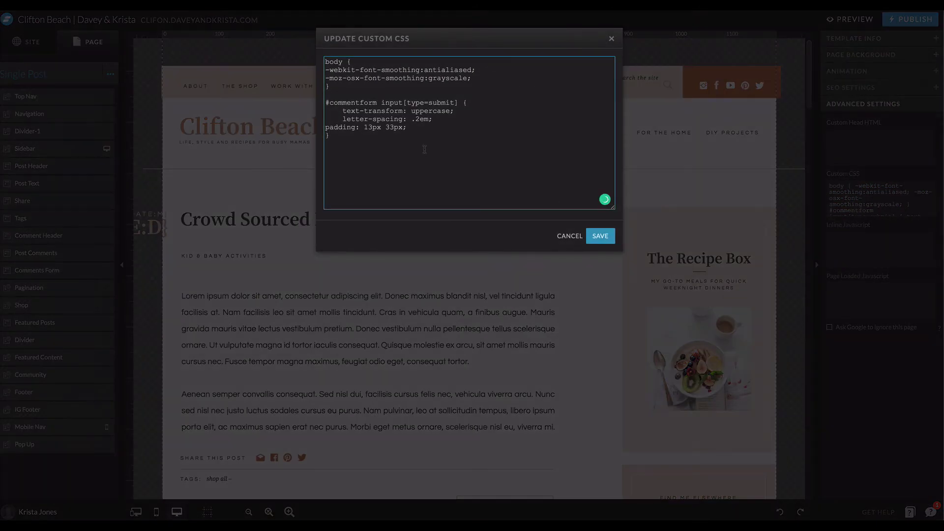
Step: Paste the h2 rule, mark both properties !important, set margin-bottom to 32px, and save
key(ctrl+v)
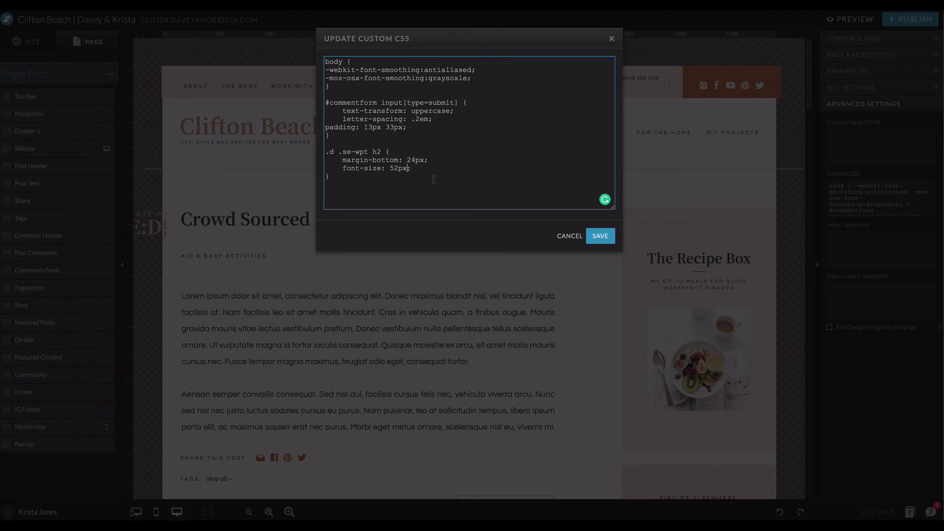
click(408, 169)
text(!imporant)
drag(412, 168, 466, 168)
key(ctrl+c)
click(426, 160)
key(ctrl+v)
mouse_move(407, 159)
mouse_down()
mouse_move(473, 160)
mouse_move(412, 168)
mouse_up()
text(32)
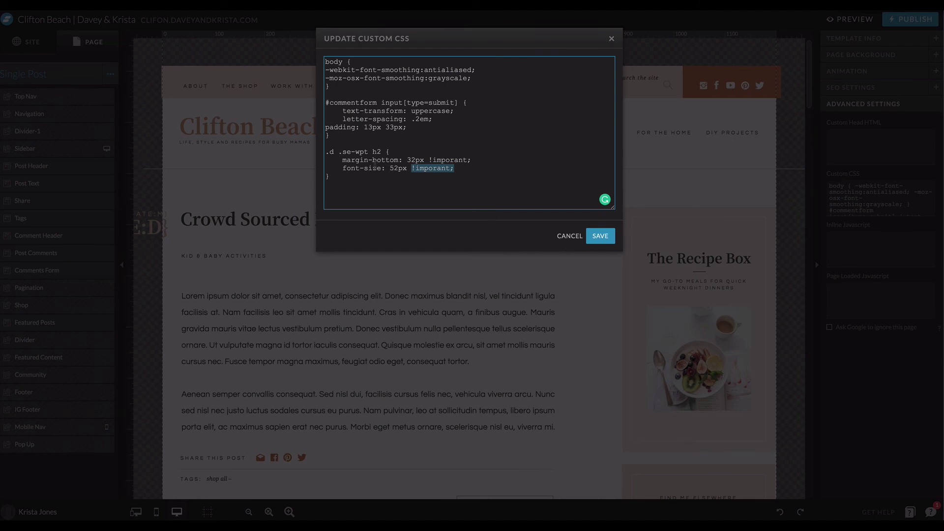
drag(372, 153, 326, 155)
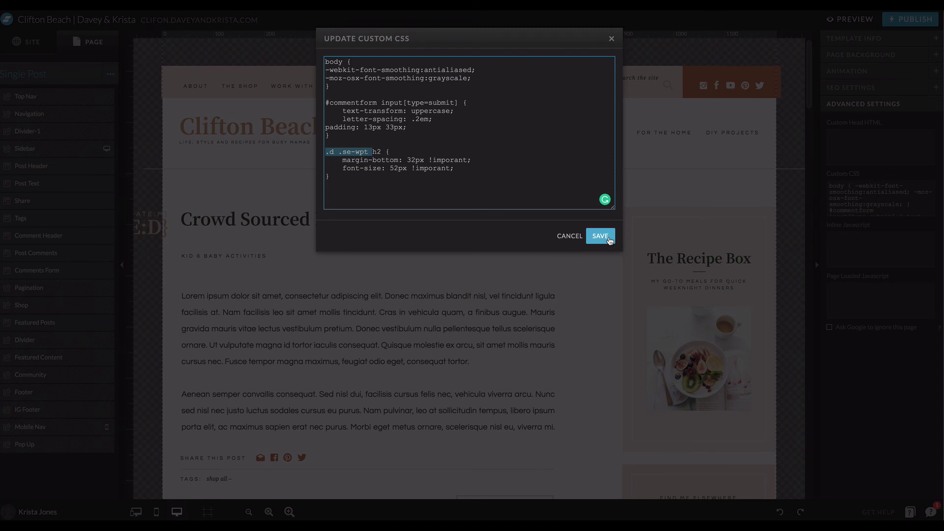
click(609, 240)
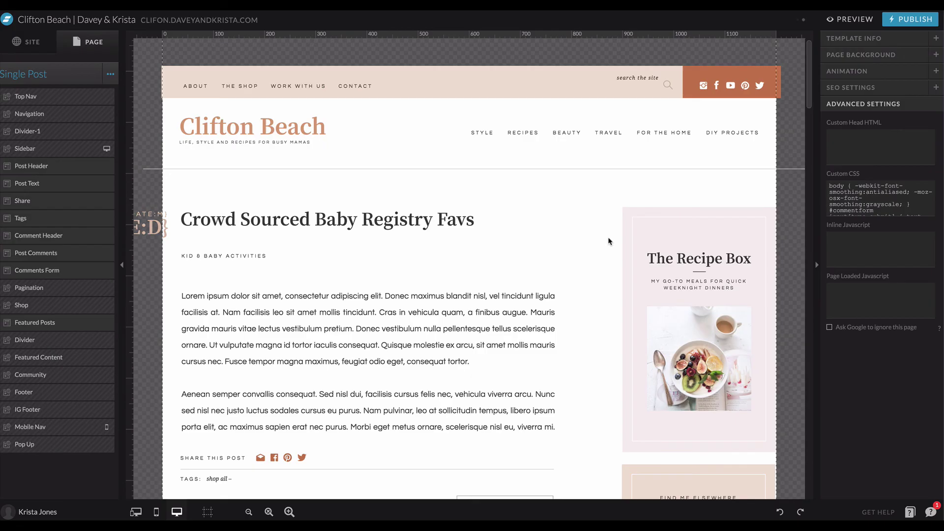